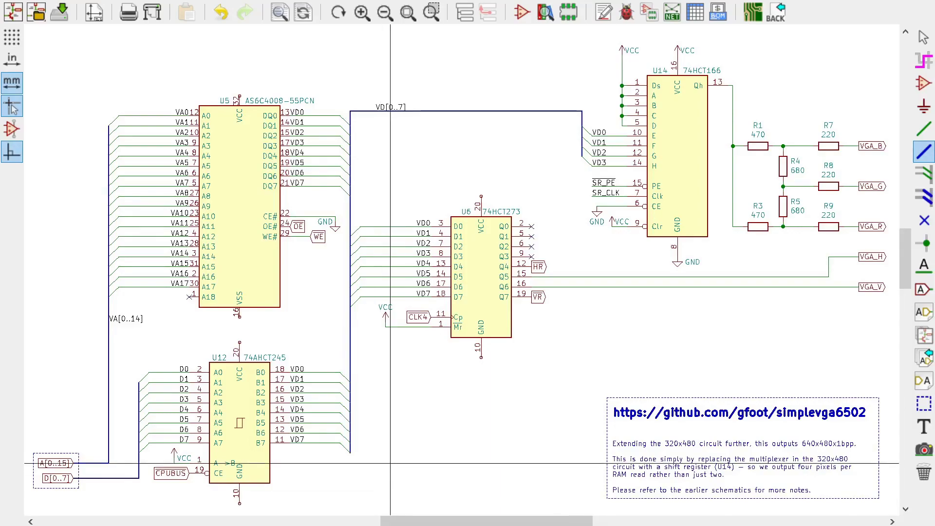
# - Move RAM U5 up clear of the buses and place a copy with its labels and bus entries below it, aligned with both buses
pyautogui.moveTo(391, 463); pyautogui.dragTo(632, 402)
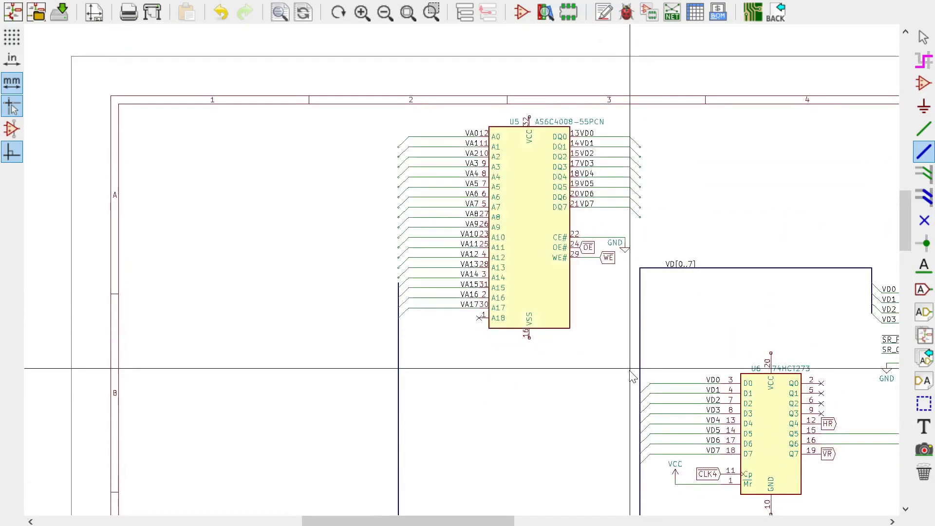
pyautogui.click(631, 380)
pyautogui.hotkey('ctrl', 'v')
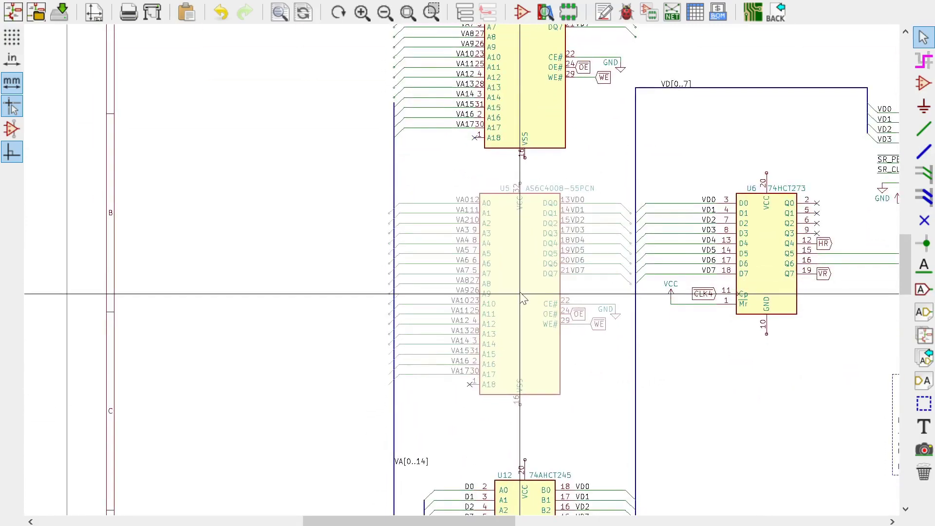
pyautogui.click(594, 367)
# - Replace the data-line labels on the upper RAM's DQ0 to DQ7 pins with VD8 to VD15
pyautogui.scroll(5, 645, 424)
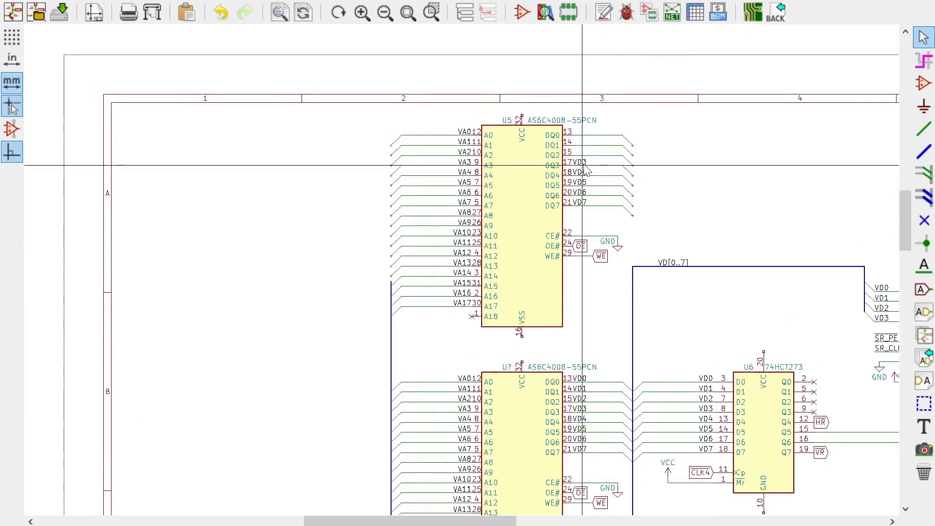
pyautogui.press('l')
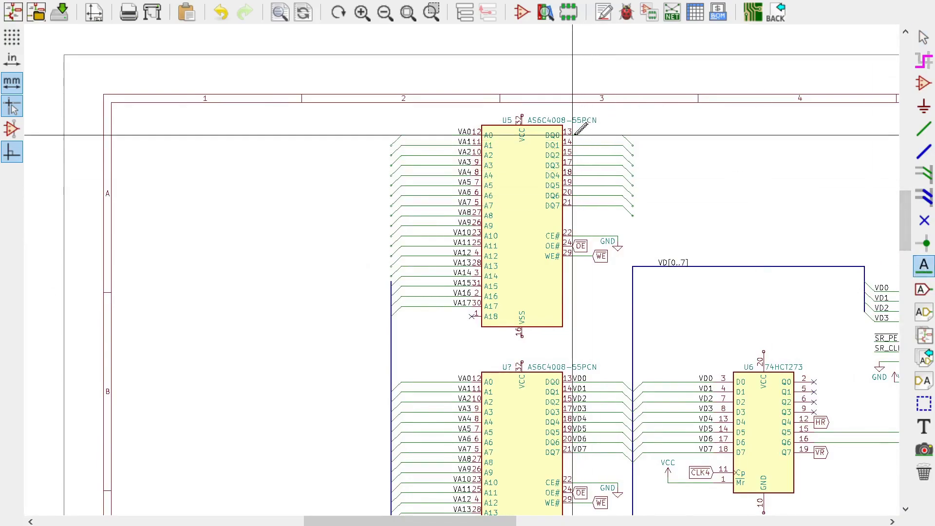
pyautogui.click(572, 135)
pyautogui.press('Insert')
pyautogui.press('Insert')
pyautogui.press('Insert')
pyautogui.press('Insert')
pyautogui.press('Insert')
pyautogui.press('Insert')
pyautogui.press('Insert')
# - Extend the data and address buses up along the upper RAM's bus entries and rename the data bus VD[0..15]
pyautogui.press('b')
pyautogui.doubleClick(632, 145)
pyautogui.click(391, 144)
pyautogui.doubleClick(391, 282)
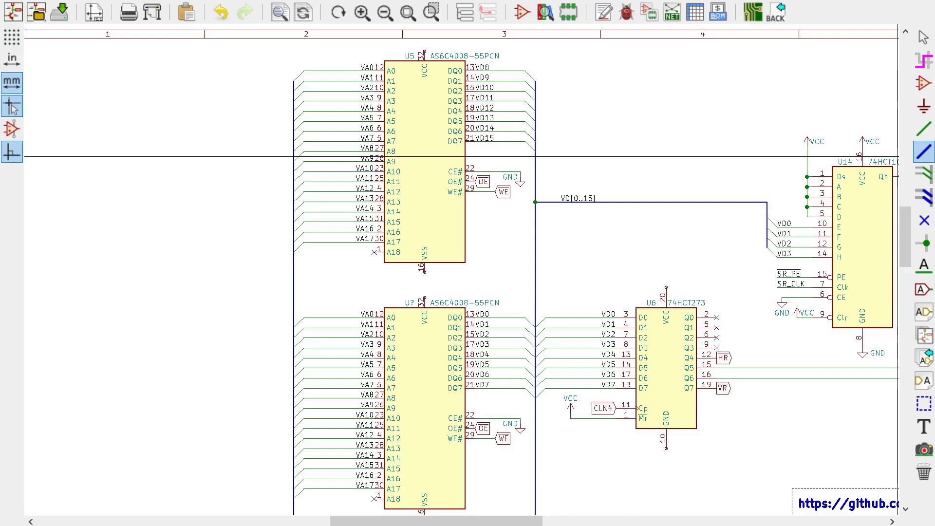
# - Place two copies of the 74HCT166 shift register above U14 and connect their inputs to the VD[0..15] bus
pyautogui.scroll(-2, 535, 156)
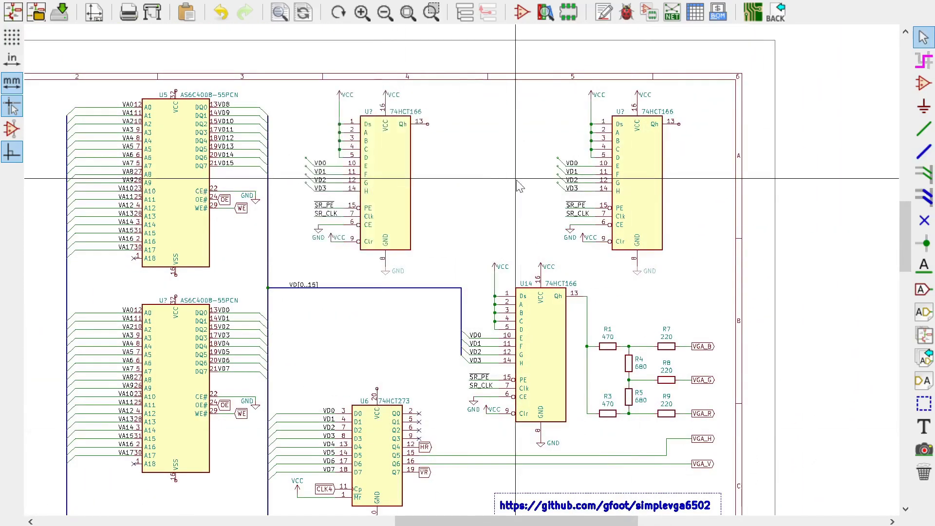
pyautogui.press('b')
pyautogui.scroll(3, 628, 363)
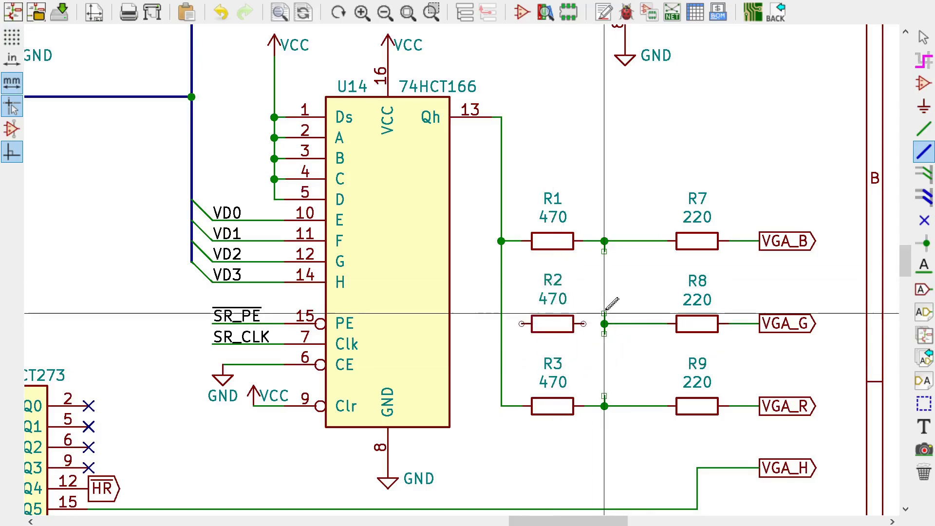
# - Remove the resistor network before R7 to R9 and wire each shift register's Qh output to its own 220 ohm resistor
pyautogui.press('Escape')
pyautogui.scroll(-1, 532, 313)
pyautogui.moveTo(618, 264); pyautogui.dragTo(569, 458)
pyautogui.click(611, 458)
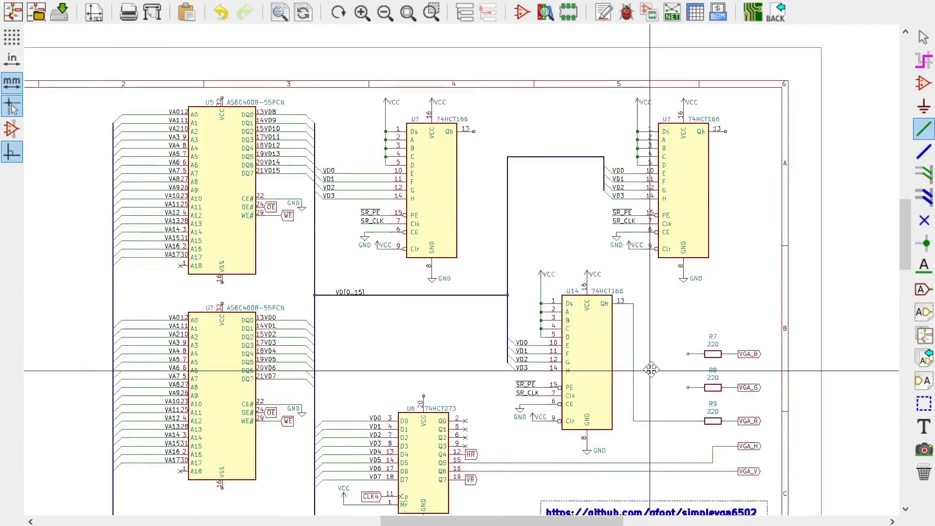
pyautogui.scroll(1, 652, 365)
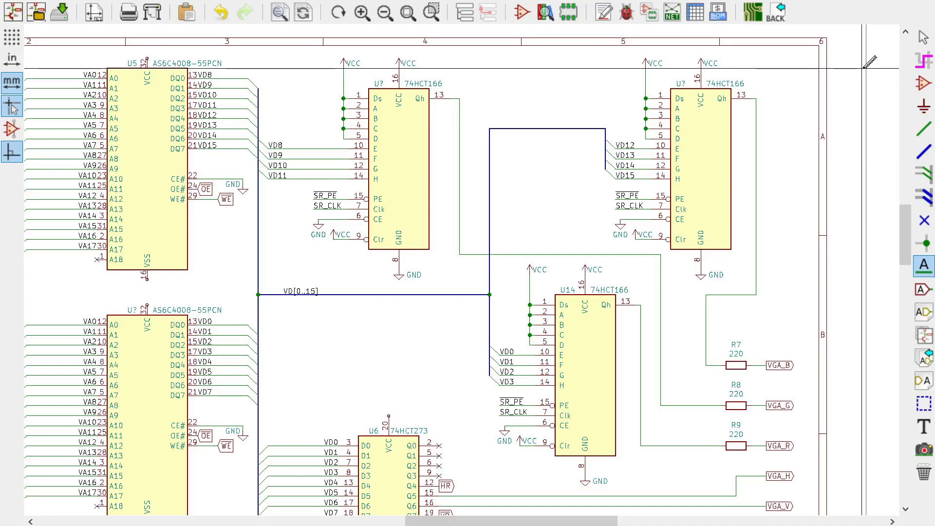
# - Replace the upper RAM's A18 no-connect flag and the lower RAM's CE# ground with wires running out past the address bus
pyautogui.hscroll(-5, 66, 27)
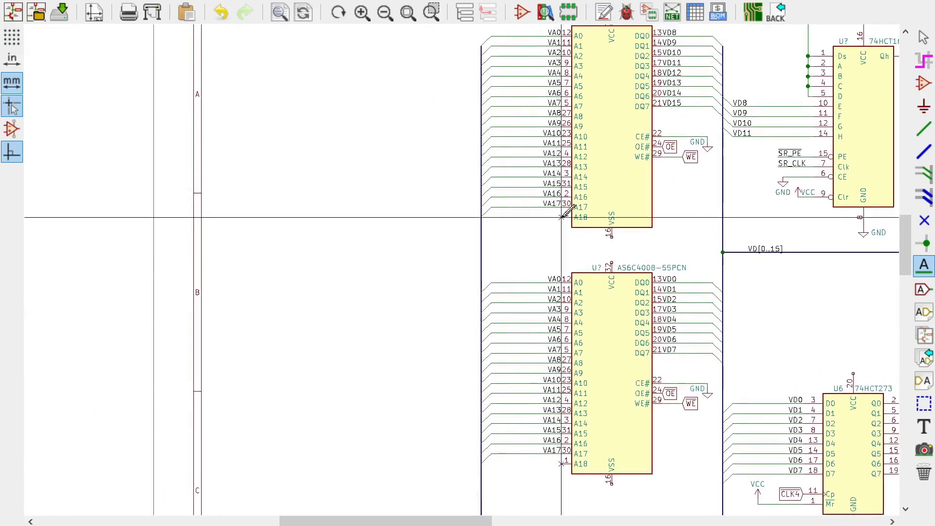
pyautogui.press('w')
pyautogui.click(522, 233)
pyautogui.doubleClick(441, 232)
pyautogui.press('Delete')
pyautogui.click(707, 383)
pyautogui.doubleClick(440, 248)
pyautogui.hscroll(-2, 430, 188)
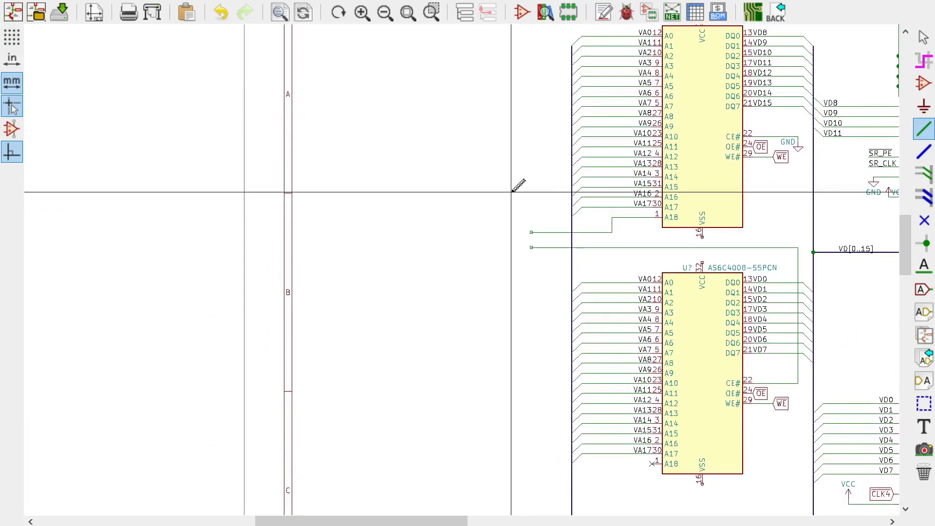
# - Attach global labels BANK1 to the upper RAM's A18 wire and BANK2 to the lower RAM's CE# wire
pyautogui.press('t')
pyautogui.press('l')
pyautogui.hotkey('ctrl', 'l')
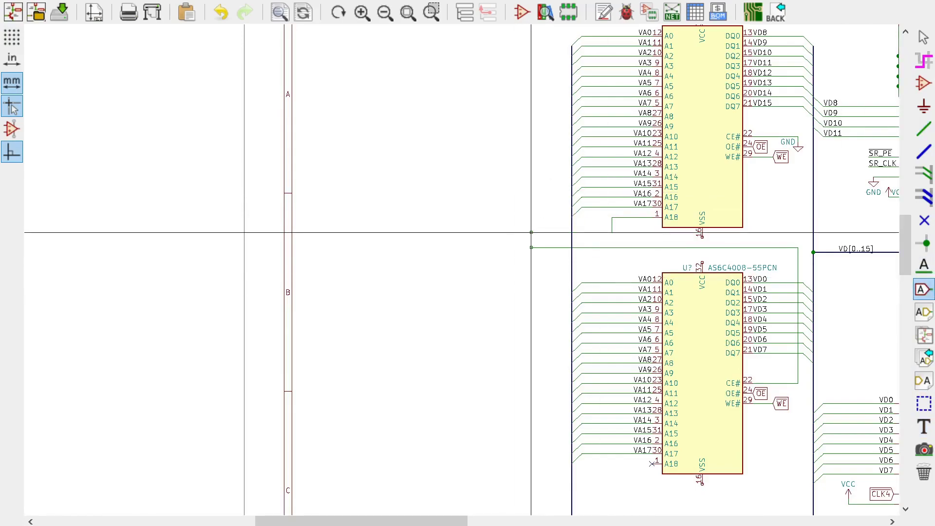
pyautogui.click(530, 233)
pyautogui.click(531, 247)
# - Add the text note "Also connected to high, unused vertical counter bits!" beside the BANK1 and BANK2 labels
pyautogui.scroll(-4, 668, 297)
pyautogui.scroll(3, 611, 107)
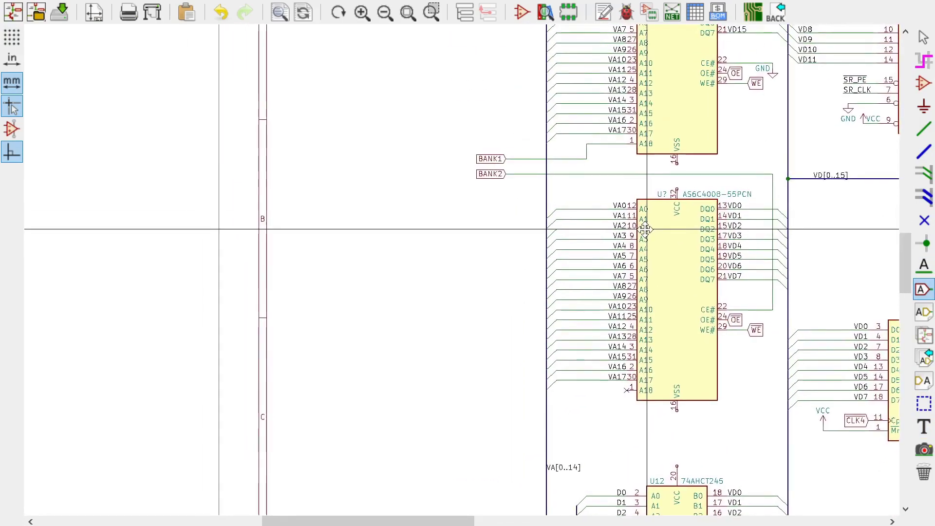
pyautogui.press('t')
pyautogui.click(424, 166)
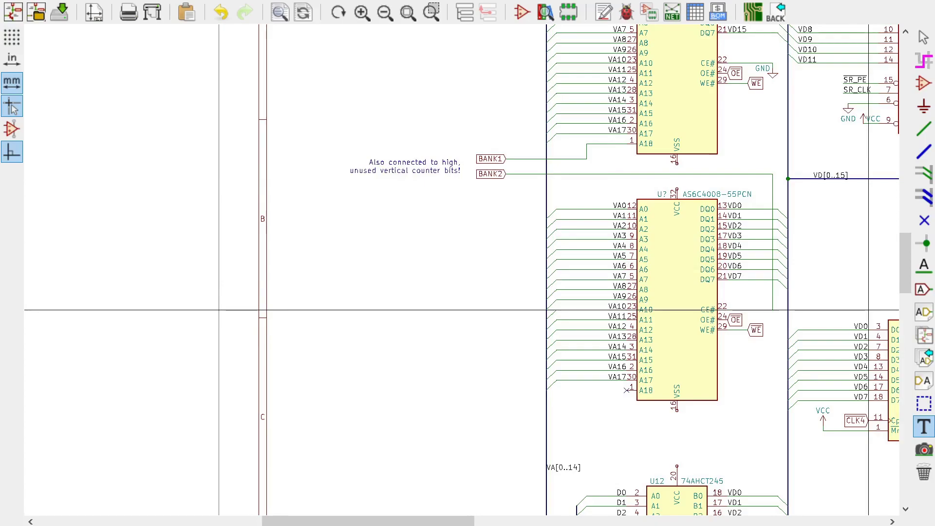
# - Reroute the address bus further left to the relocated A[0..15] label and rename the bus VA[0..17]
pyautogui.scroll(-2, 546, 310)
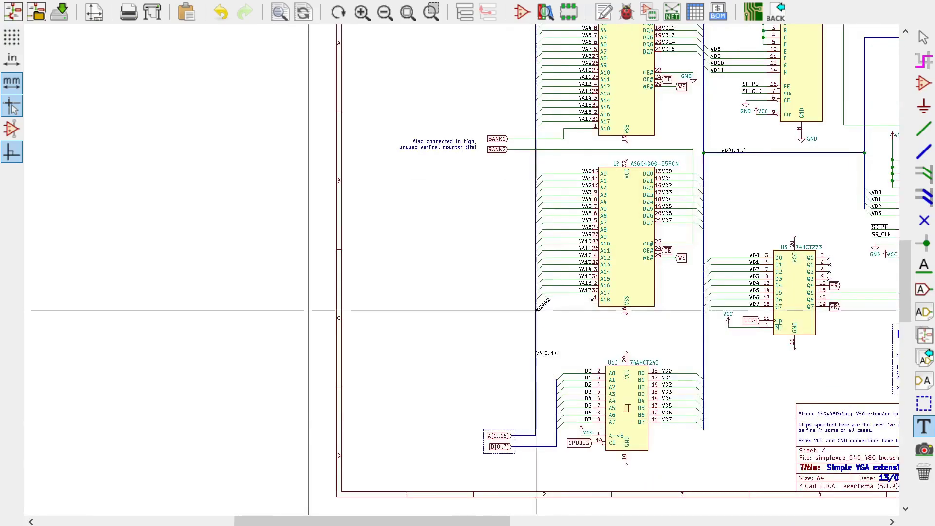
pyautogui.press('b')
pyautogui.click(400, 461)
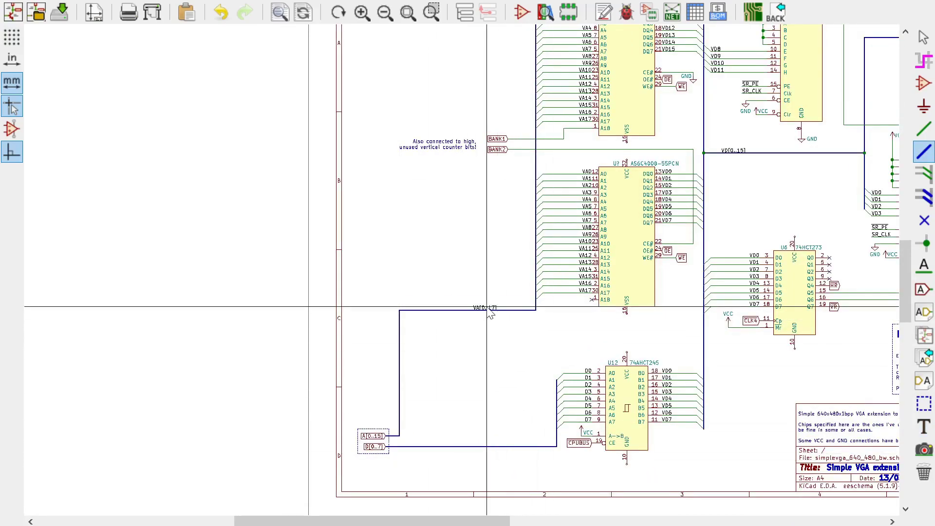
# - Place a copy of the 74AHCT245 transceiver to the left of U12 and connect its outputs to the VD bus
pyautogui.moveTo(550, 339); pyautogui.dragTo(696, 442)
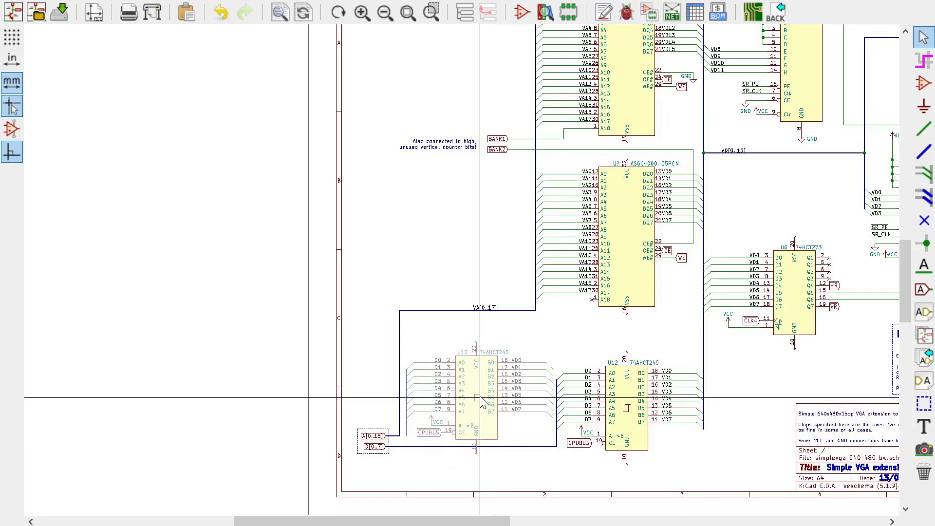
pyautogui.click(545, 439)
pyautogui.click(553, 403)
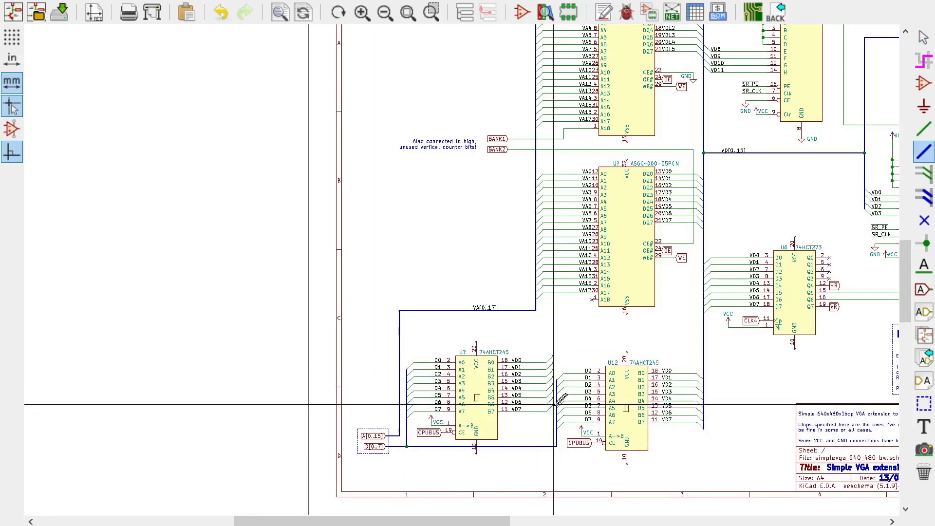
pyautogui.click(554, 335)
pyautogui.click(704, 335)
# - Space out the two 74AHCT245 transceivers and move the D[0..7] bus line down below them
pyautogui.scroll(-1, 570, 441)
pyautogui.moveTo(569, 440); pyautogui.dragTo(554, 428)
pyautogui.click(526, 403)
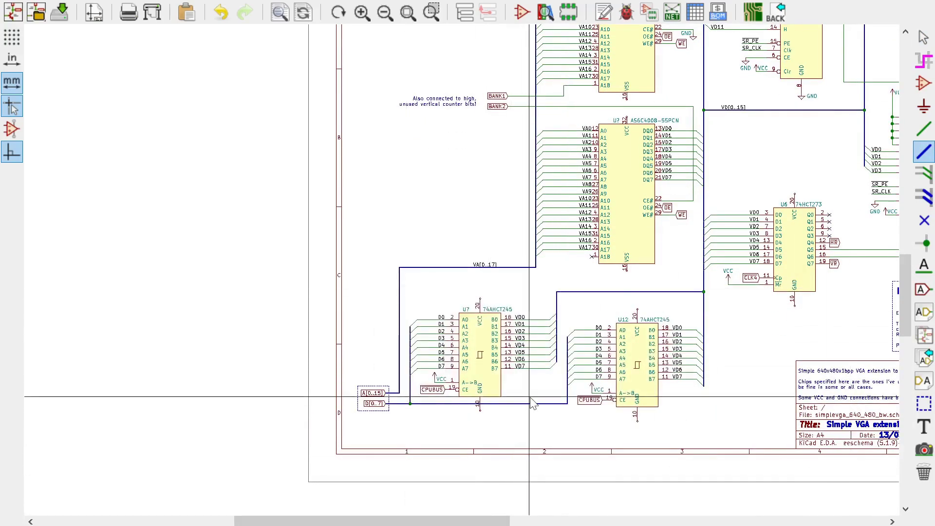
# - Replace the labels on the copied transceiver's B0 to B7 outputs with VD8 to VD15
pyautogui.press('l')
pyautogui.click(517, 319)
pyautogui.press('Insert')
pyautogui.press('Insert')
pyautogui.press('Insert')
pyautogui.press('Insert')
pyautogui.press('Insert')
pyautogui.press('Insert')
pyautogui.press('Insert')
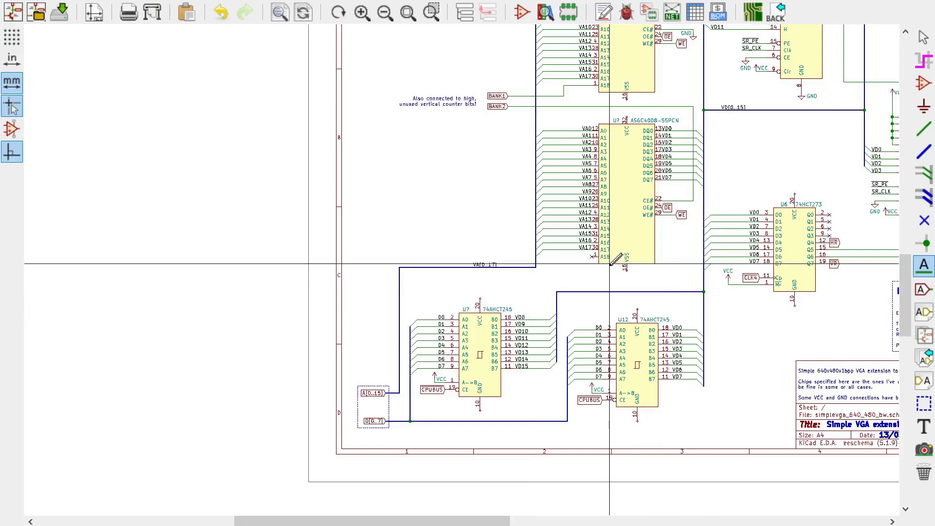
pyautogui.scroll(3, 609, 263)
pyautogui.hscroll(5, 609, 264)
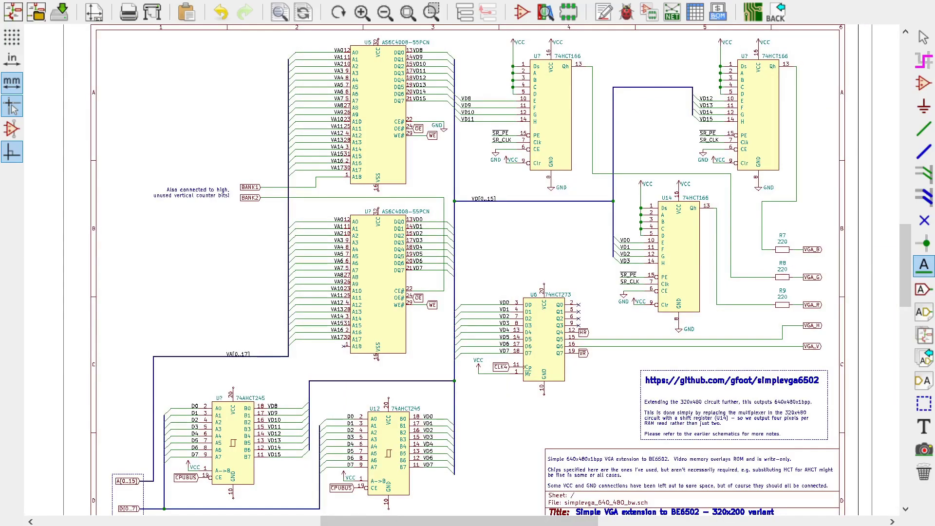